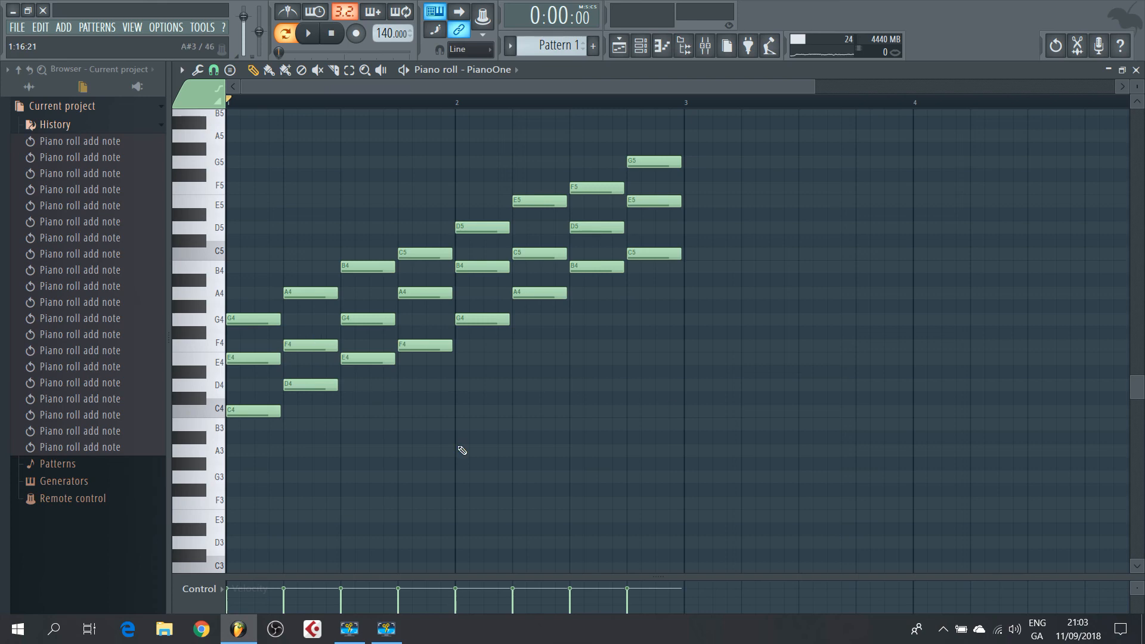
Add a C4, E4 and G4 chord at the start of bar 3
{"action": "left_click", "coordinate": [688, 411]}
{"action": "left_click", "coordinate": [689, 358]}
{"action": "left_click", "coordinate": [689, 319]}
{"action": "left_click", "coordinate": [802, 411]}
{"action": "right_click", "coordinate": [806, 411]}
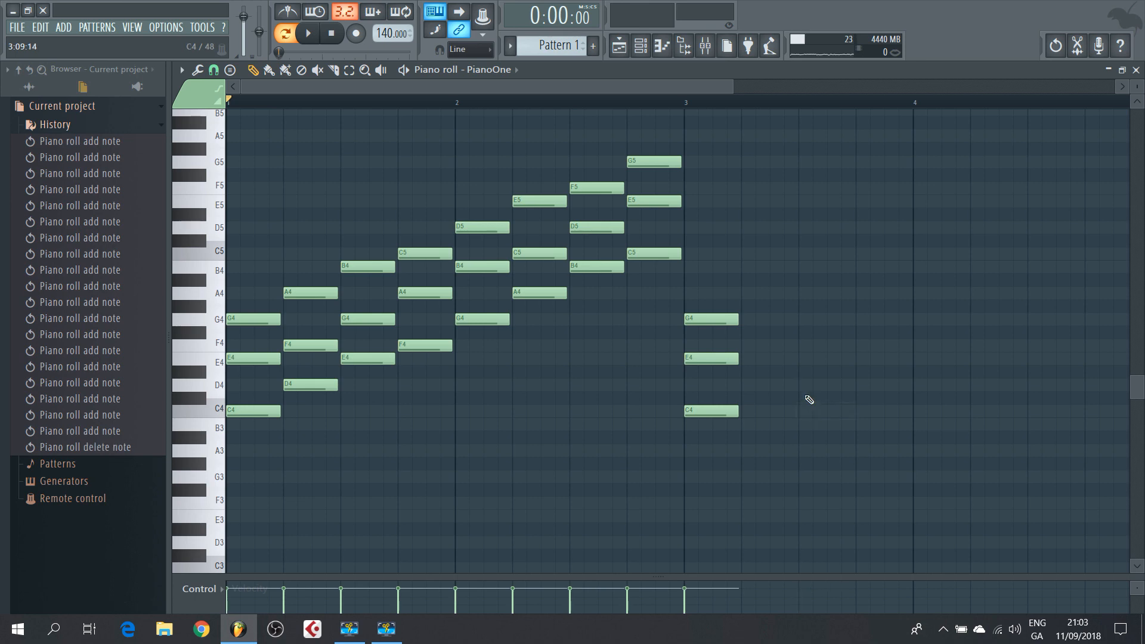
Add a D4, F4 and A4 chord halfway through bar 3 and lengthen both bar 3 chords to half a bar
{"action": "left_click", "coordinate": [806, 385]}
{"action": "left_click", "coordinate": [807, 346]}
{"action": "left_click", "coordinate": [806, 293]}
{"action": "left_click_drag", "start_coordinate": [715, 279], "coordinate": [877, 424]}
{"action": "left_click_drag", "start_coordinate": [875, 351], "coordinate": [933, 352]}
Select bar 3 as the playback range and listen to its two chords
{"action": "left_click_drag", "start_coordinate": [689, 111], "coordinate": [916, 108]}
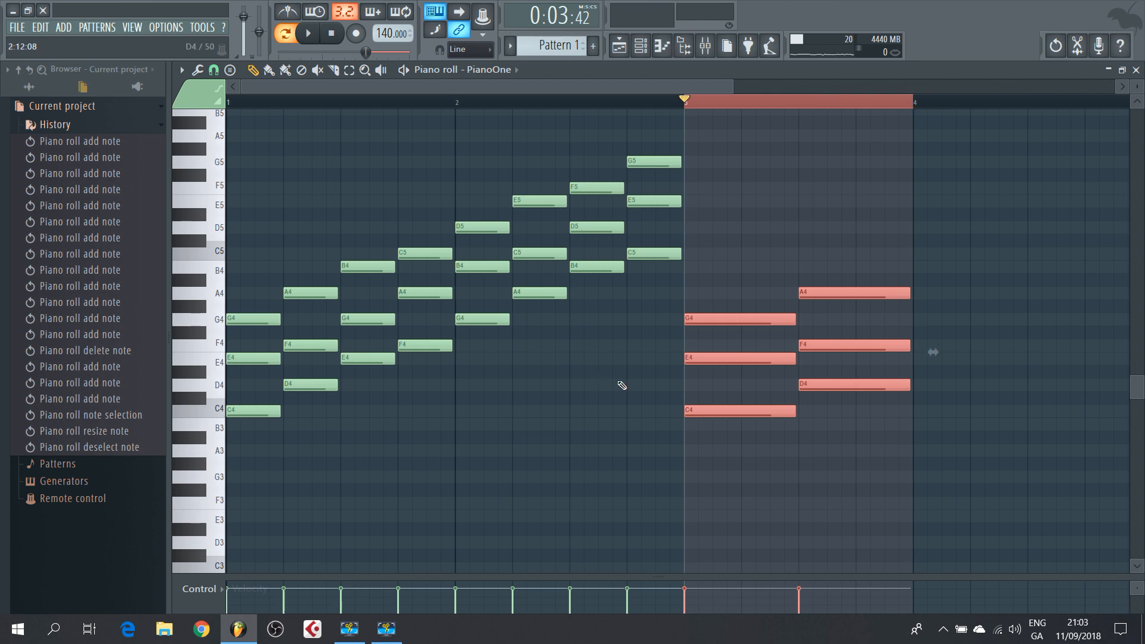
{"action": "key", "text": "space"}
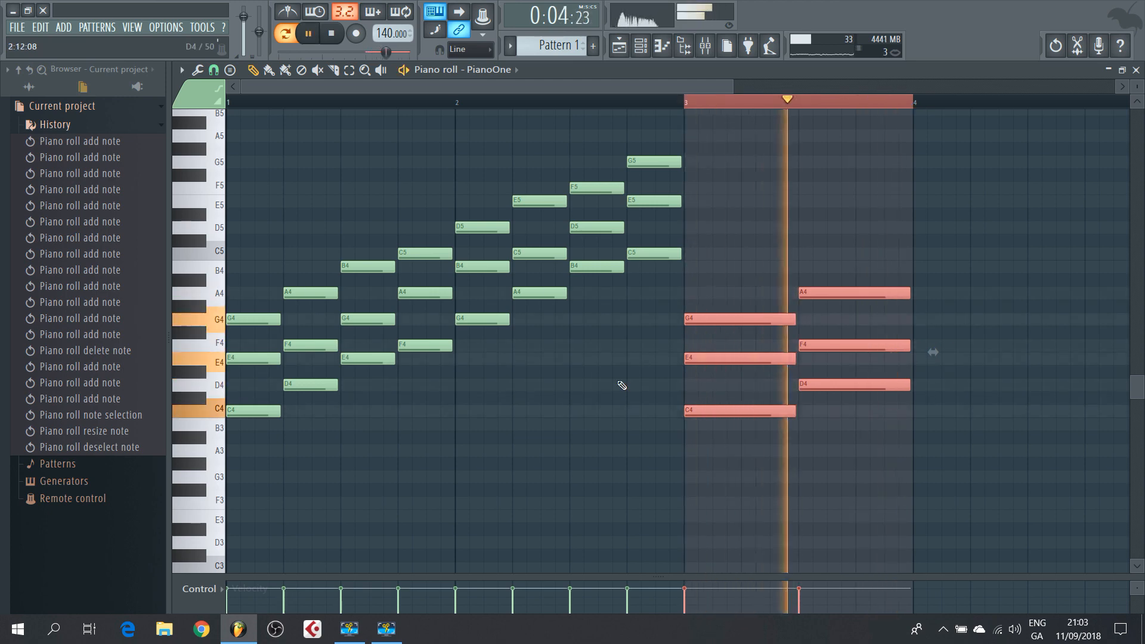
{"action": "key", "text": "space"}
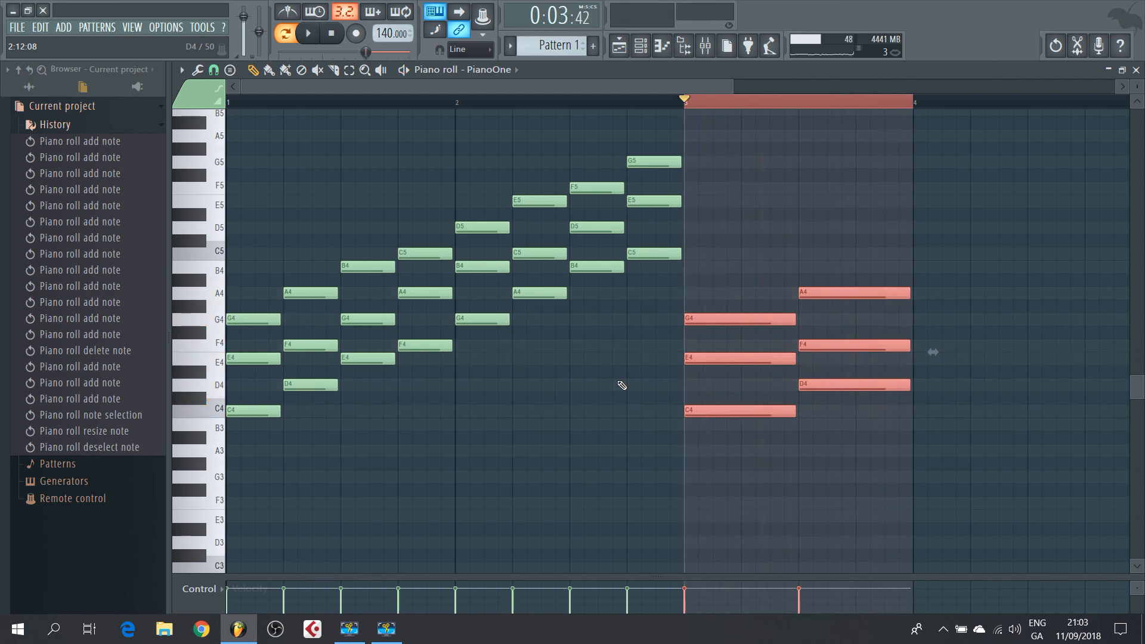
Delete the D4, F4 and A4 chord from the second half of bar 3
{"action": "left_click", "coordinate": [869, 285]}
{"action": "right_click", "coordinate": [869, 293]}
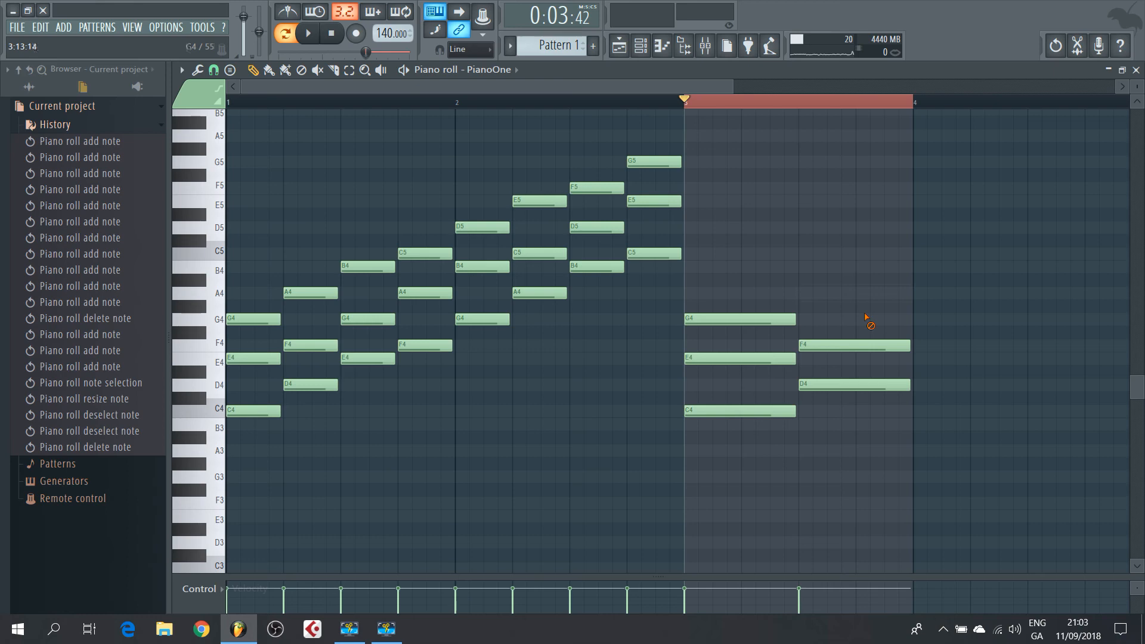
{"action": "right_click", "coordinate": [865, 345]}
{"action": "right_click", "coordinate": [864, 385]}
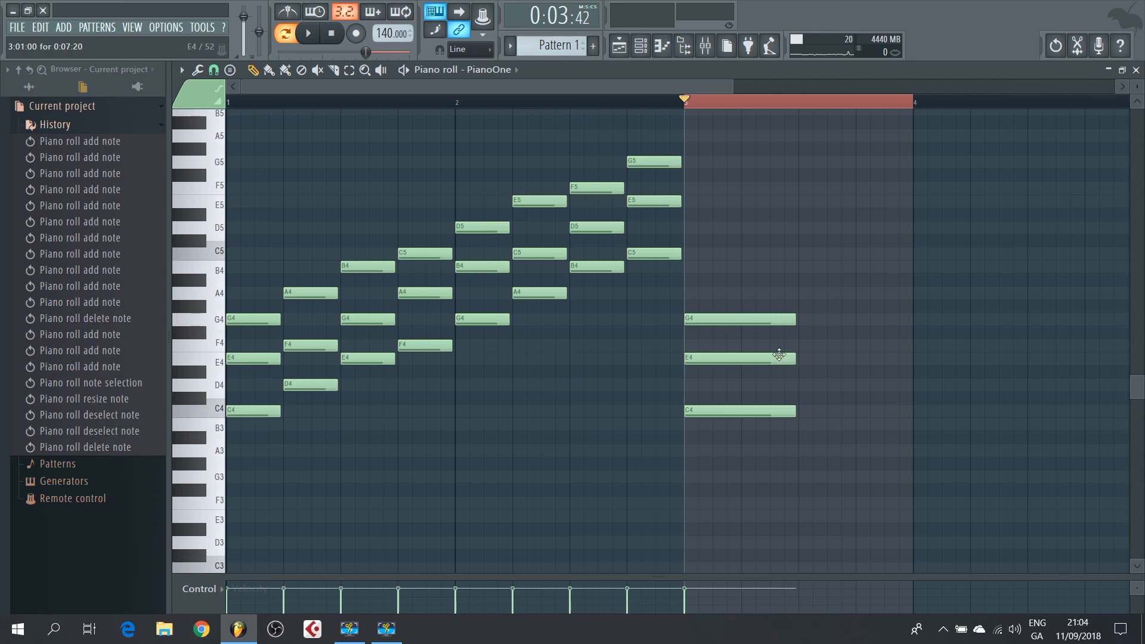
Lower the E4 in the bar 3 chord to D#4 and move the whole chord to the second half of the bar
{"action": "left_click_drag", "start_coordinate": [779, 354], "coordinate": [776, 373]}
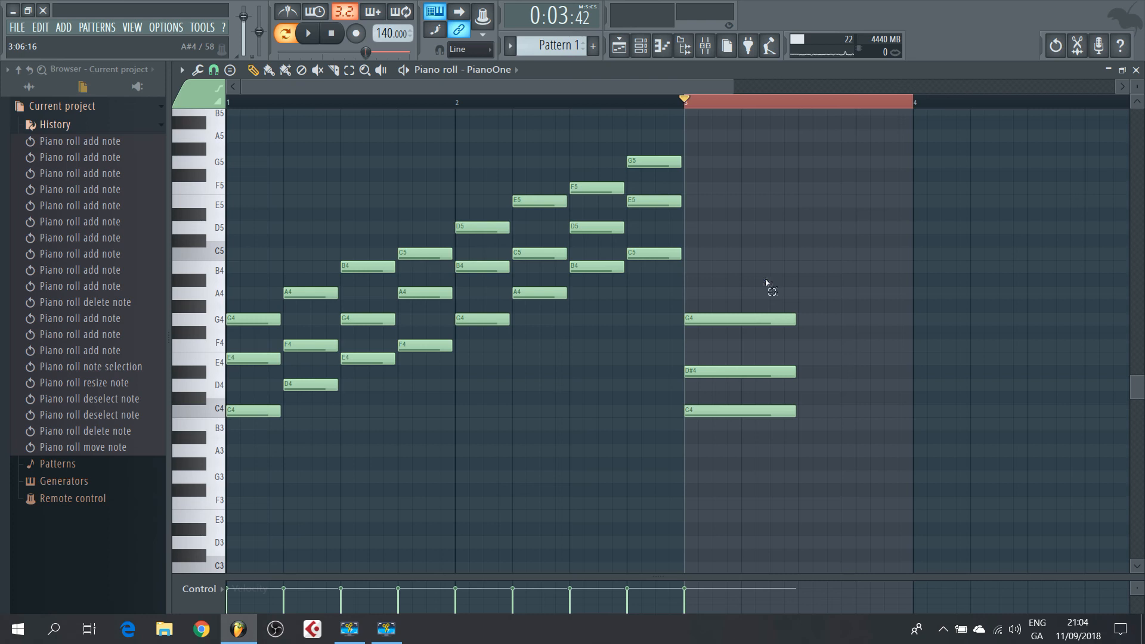
{"action": "left_click", "coordinate": [761, 409]}
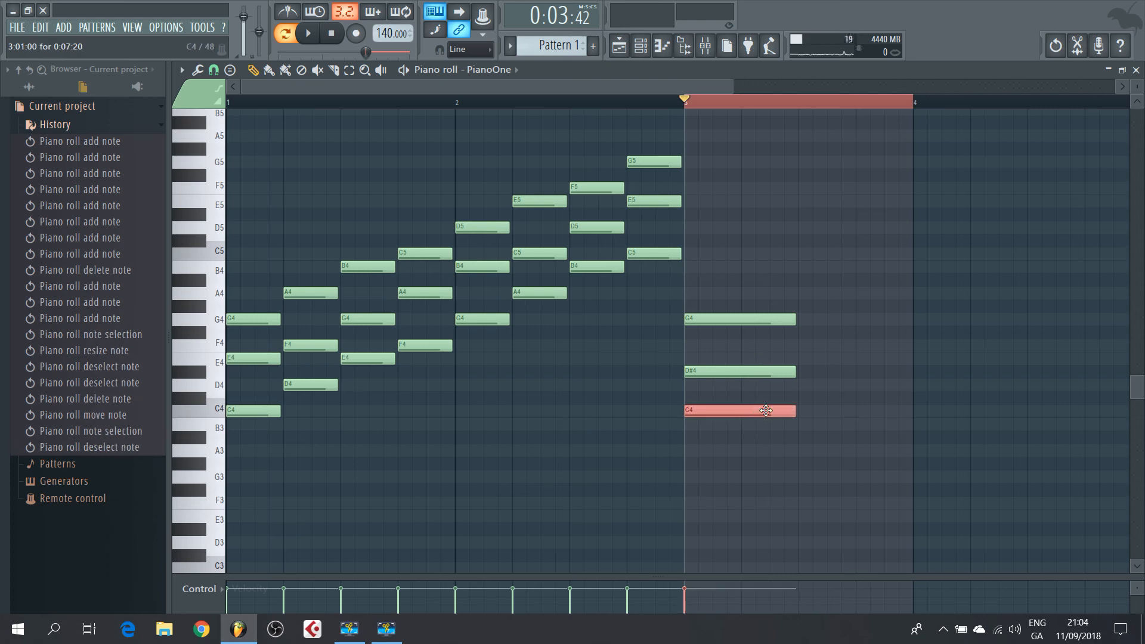
{"action": "left_click", "coordinate": [758, 328], "text": "ctrl"}
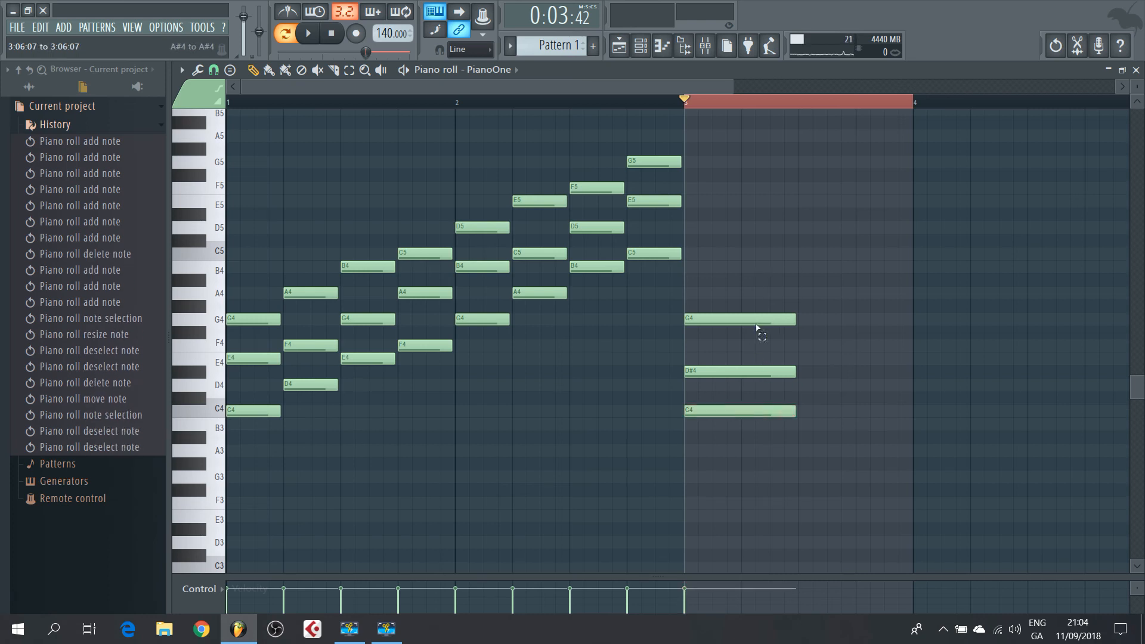
{"action": "left_click_drag", "start_coordinate": [758, 328], "coordinate": [760, 463]}
{"action": "left_click_drag", "start_coordinate": [762, 409], "coordinate": [888, 411]}
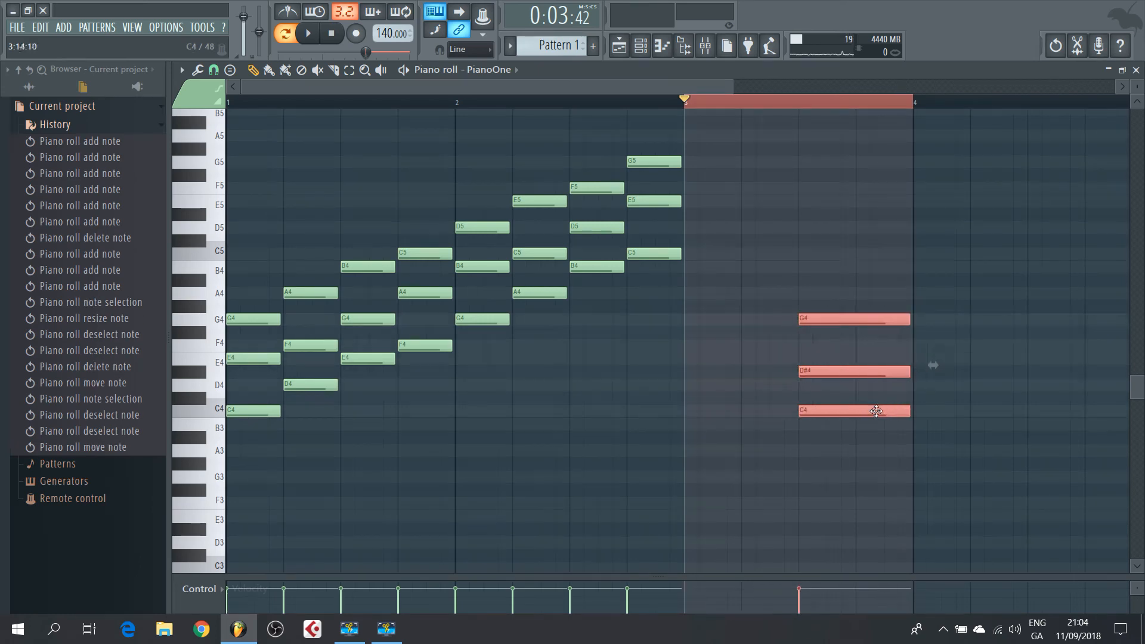
Add a half-bar C4, E4 and G4 chord at the start of bar 3 and play it against the minor chord
{"action": "left_click", "coordinate": [690, 413]}
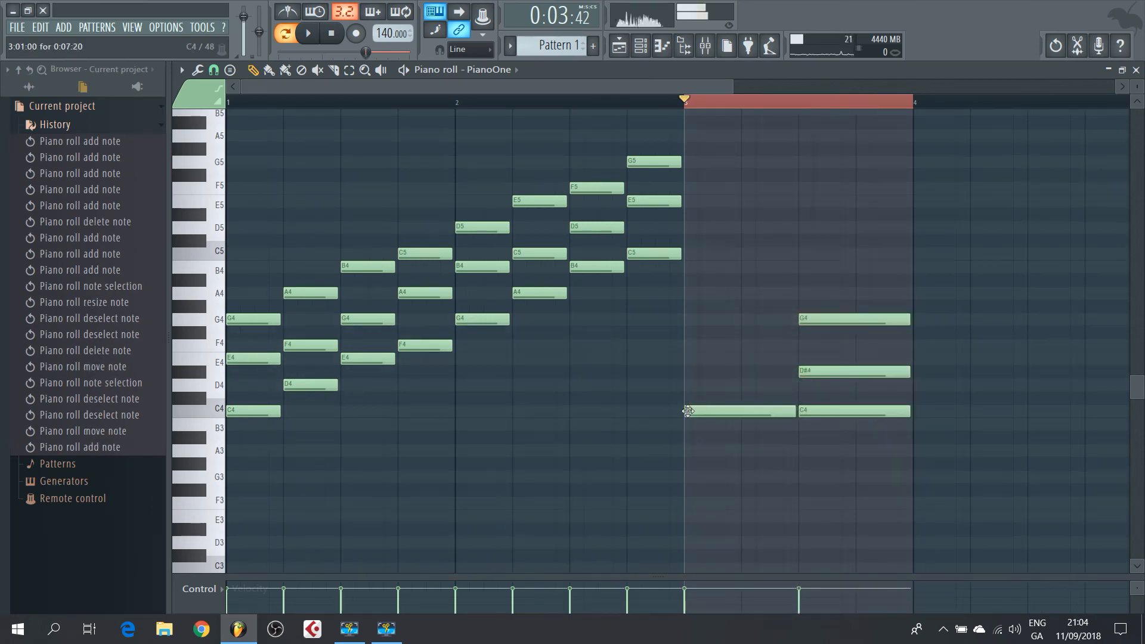
{"action": "left_click", "coordinate": [688, 361]}
{"action": "left_click", "coordinate": [690, 319]}
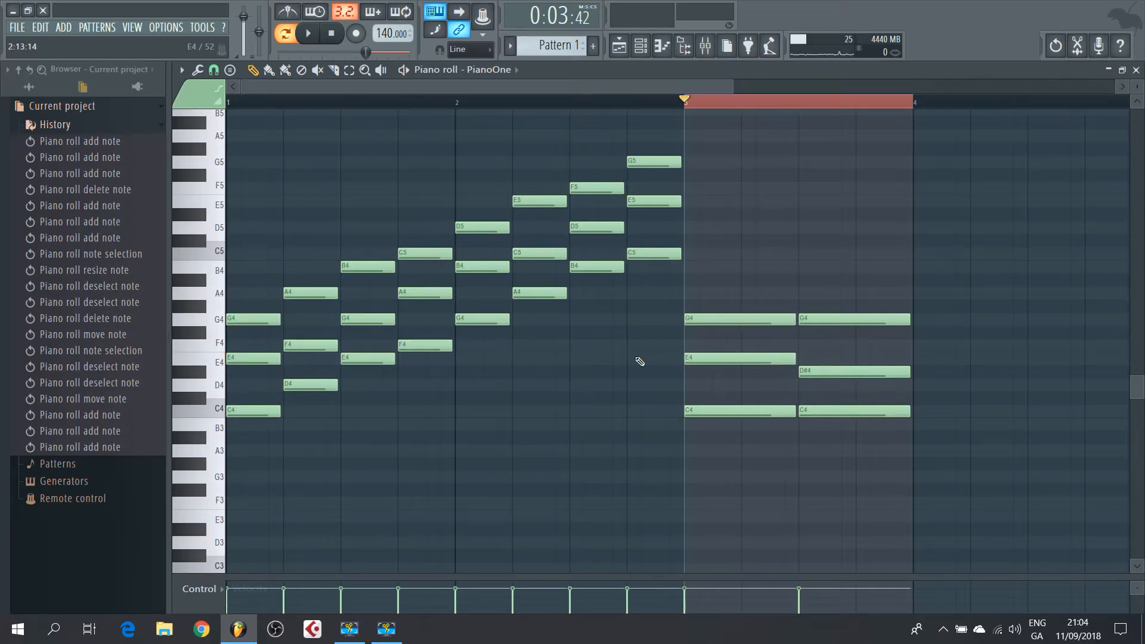
{"action": "key", "text": "space"}
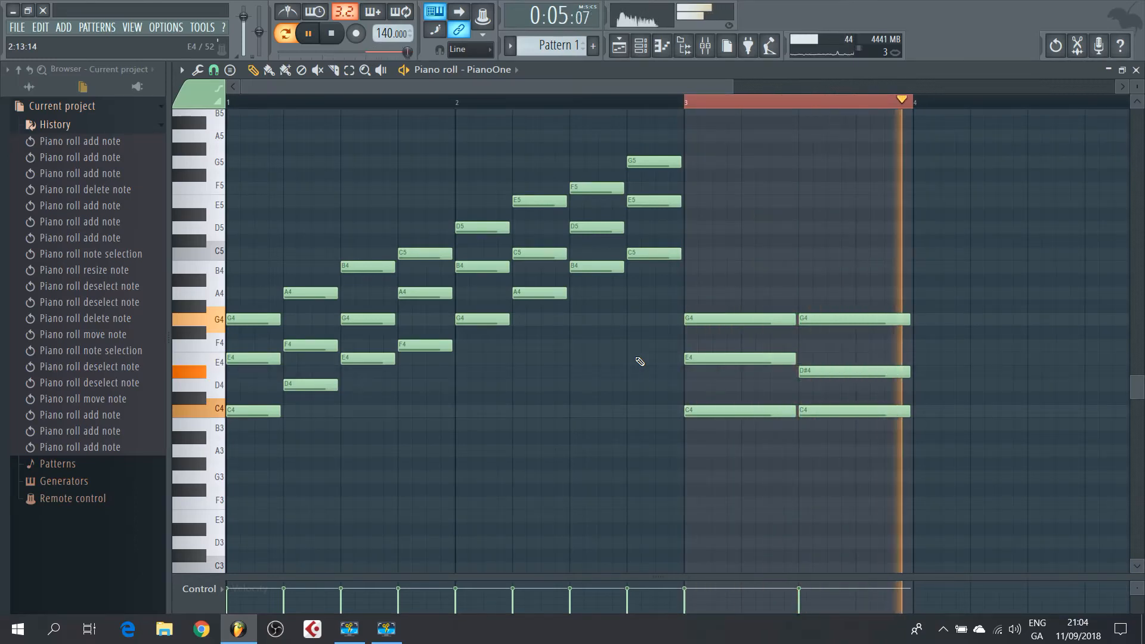
{"action": "key", "text": "space"}
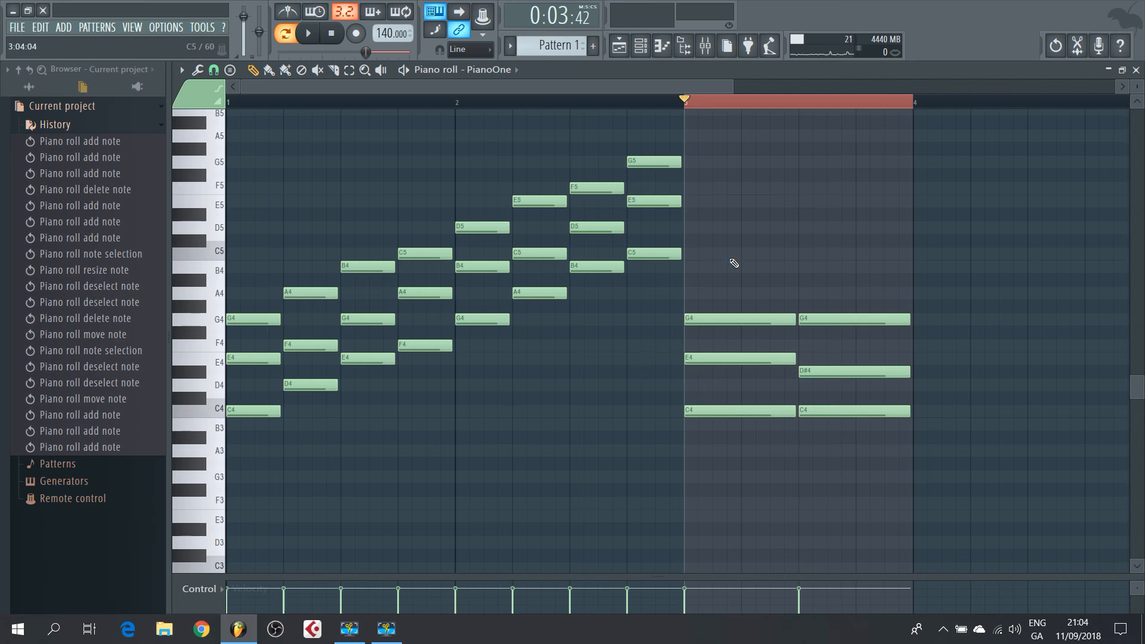
Delete all six notes of the two bar 3 chords and clear the time selection
{"action": "right_click", "coordinate": [738, 320]}
{"action": "right_click", "coordinate": [770, 411]}
{"action": "right_click", "coordinate": [826, 411]}
{"action": "right_click", "coordinate": [841, 372]}
{"action": "right_click", "coordinate": [841, 320]}
{"action": "right_click", "coordinate": [757, 359]}
{"action": "double_click", "coordinate": [231, 106]}
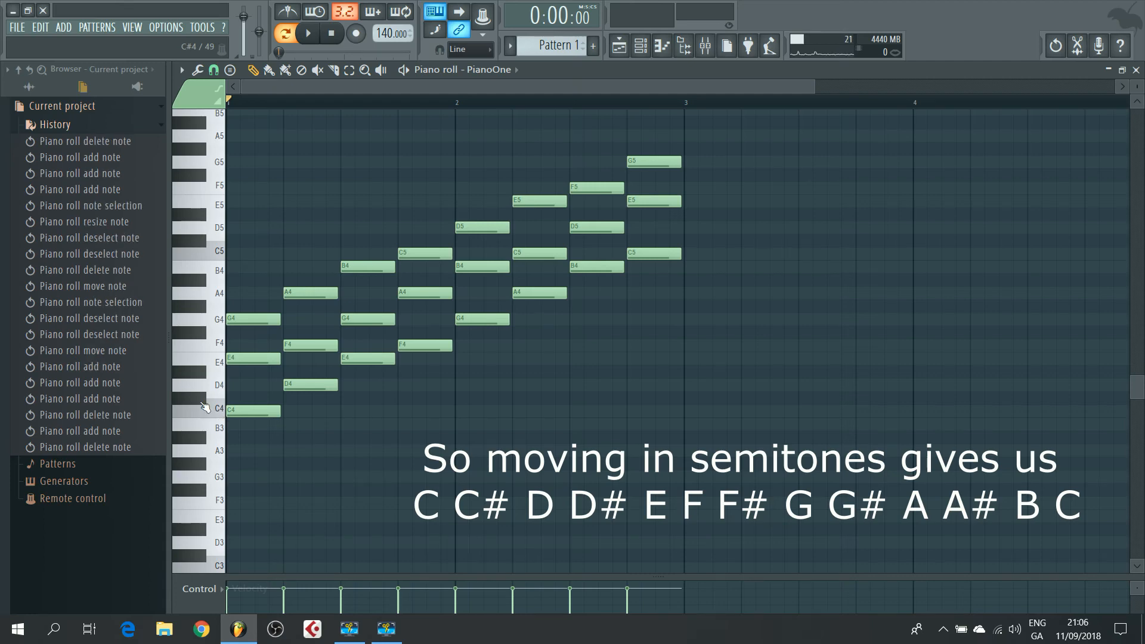
Temporarily add C#4 and D#4 notes at the start of bar 1 and remove them again
{"action": "left_click", "coordinate": [232, 399]}
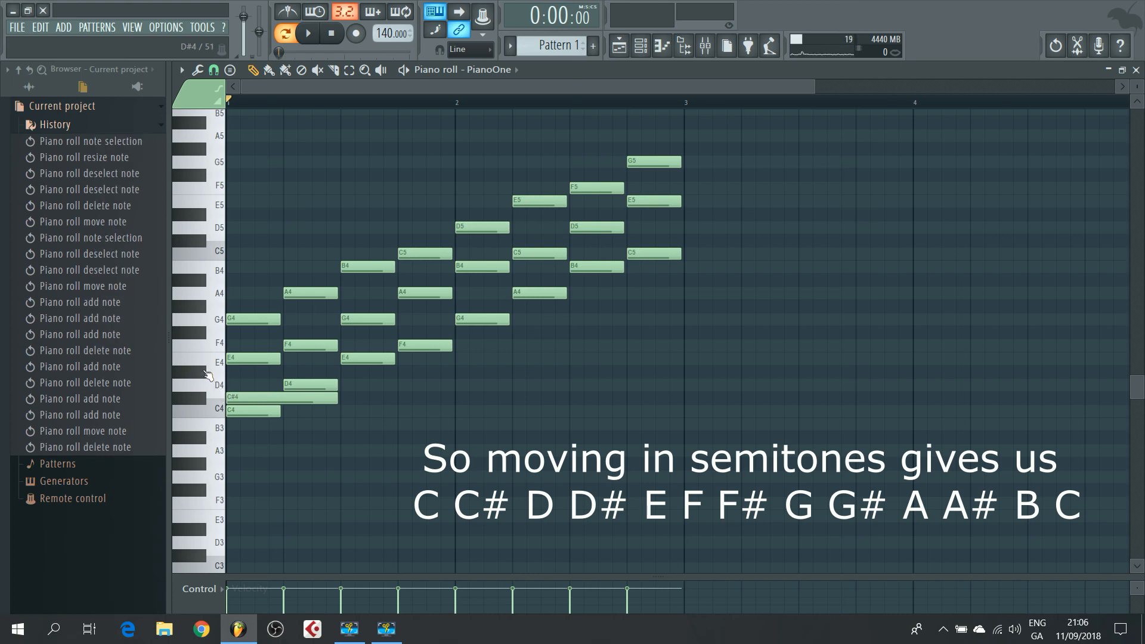
{"action": "left_click", "coordinate": [231, 371]}
{"action": "left_click_drag", "start_coordinate": [334, 373], "coordinate": [280, 376]}
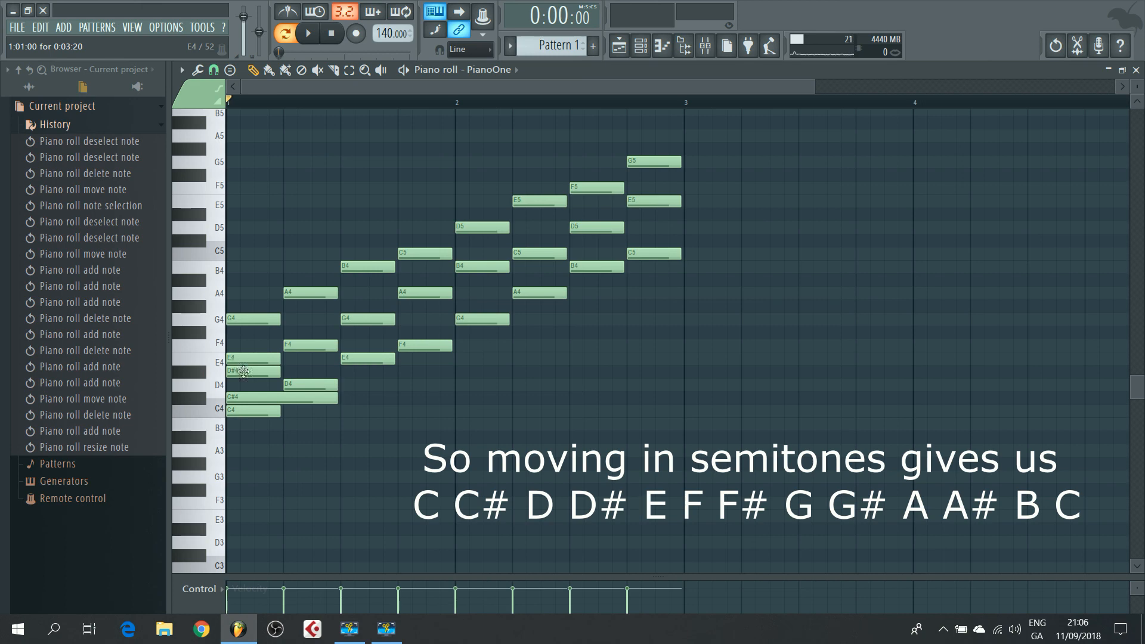
{"action": "right_click", "coordinate": [246, 372]}
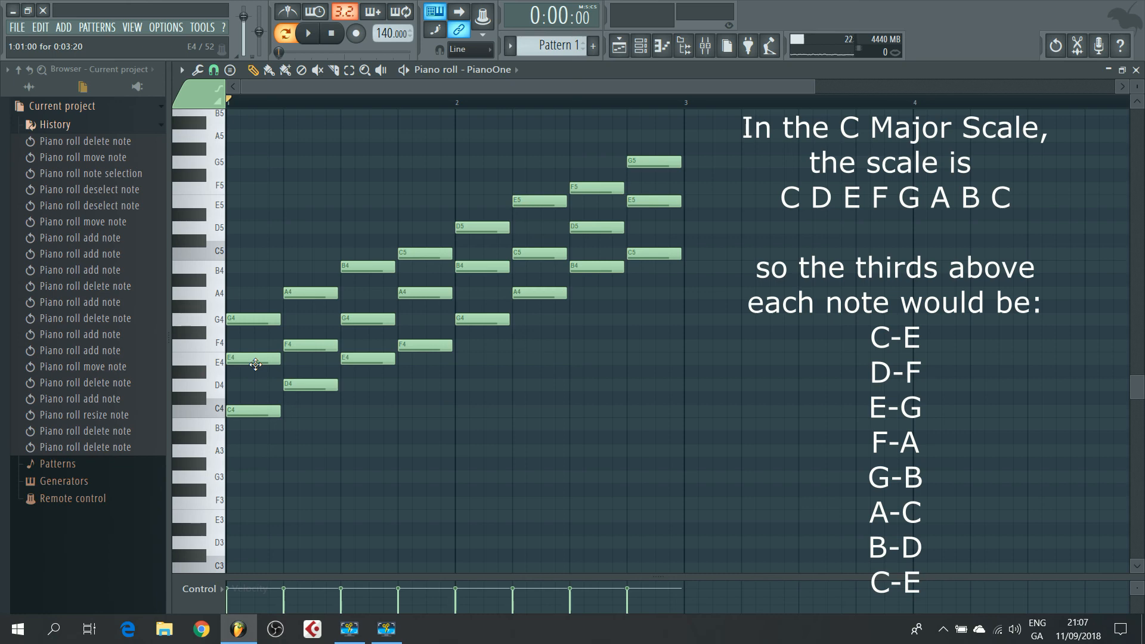
Add a C4 and E4 pair at the start of bar 3 and a D4 and F4 pair a quarter bar after it
{"action": "left_click", "coordinate": [690, 410]}
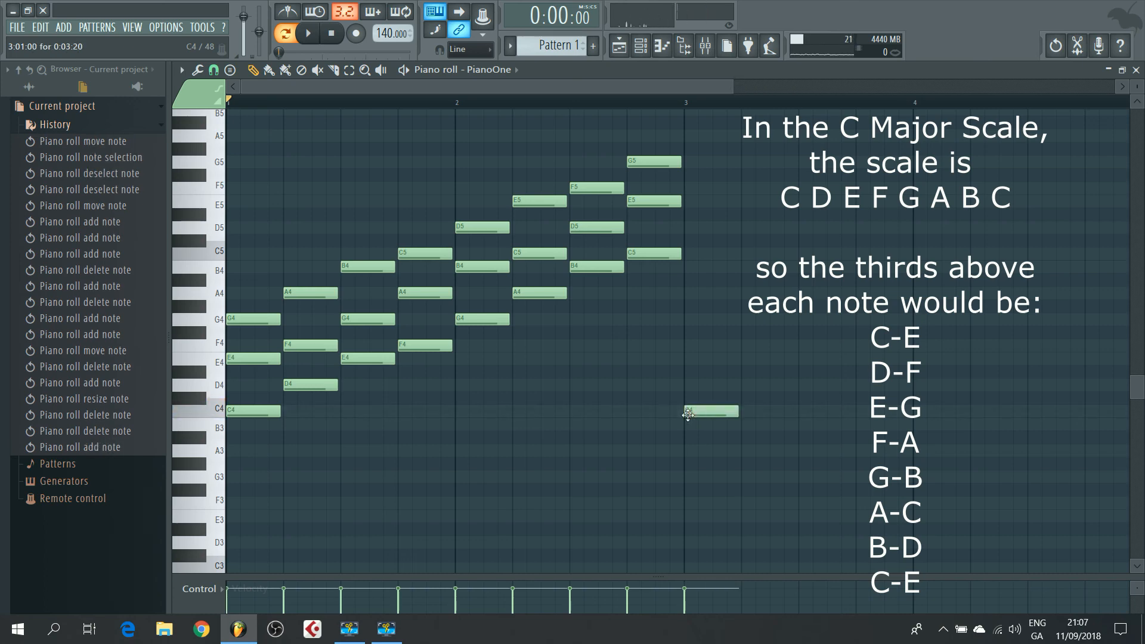
{"action": "left_click", "coordinate": [692, 359]}
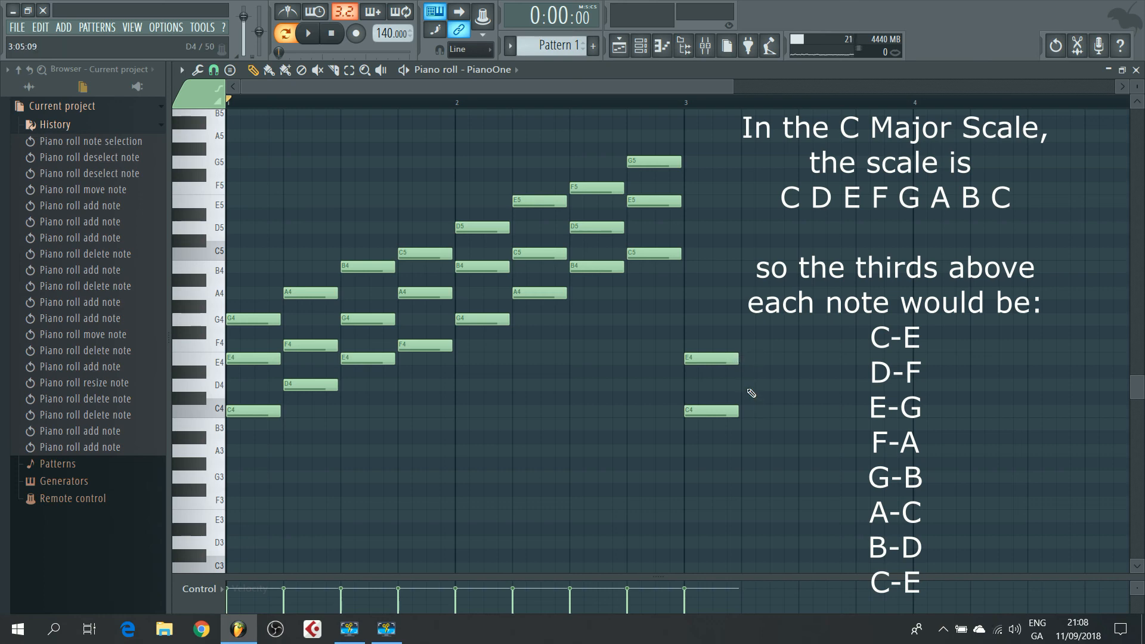
{"action": "left_click", "coordinate": [749, 385]}
{"action": "left_click", "coordinate": [744, 346]}
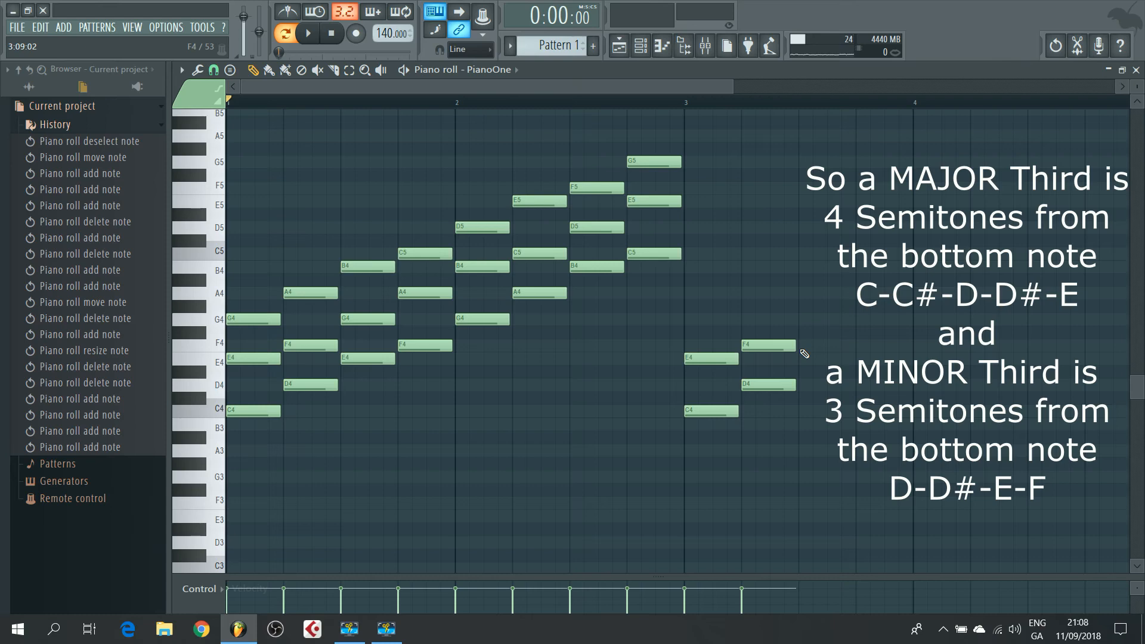
Delete the D4 and F4 pair from bar 3 and lower the remaining E4 to D#4
{"action": "right_click", "coordinate": [769, 346]}
{"action": "right_click", "coordinate": [769, 385]}
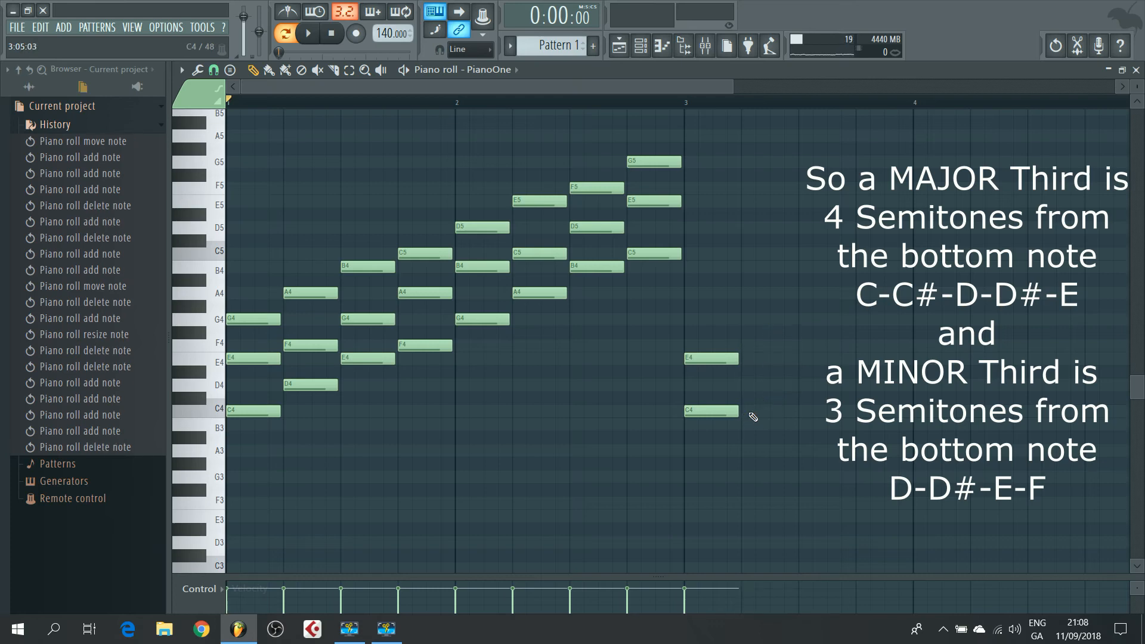
{"action": "left_click", "coordinate": [731, 367]}
{"action": "left_click_drag", "start_coordinate": [731, 367], "coordinate": [727, 382]}
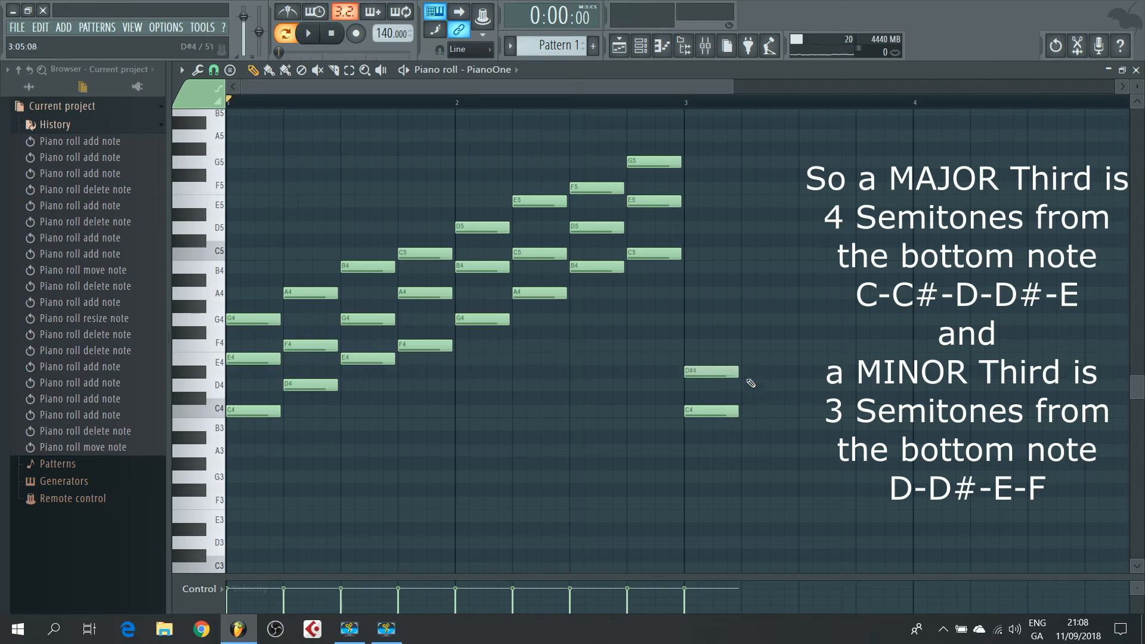
Lengthen the C4 and D#4 pair to half a bar and add a C4 and E4 pair in bar 3's second half
{"action": "left_click", "coordinate": [689, 113]}
{"action": "right_click", "coordinate": [690, 113]}
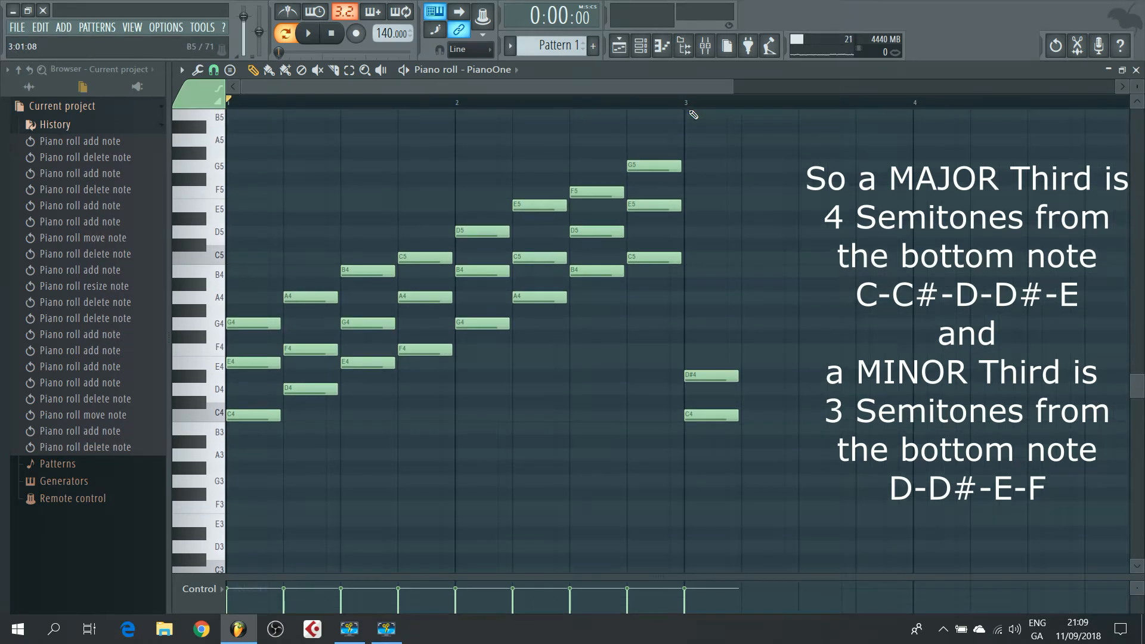
{"action": "left_click", "coordinate": [688, 105]}
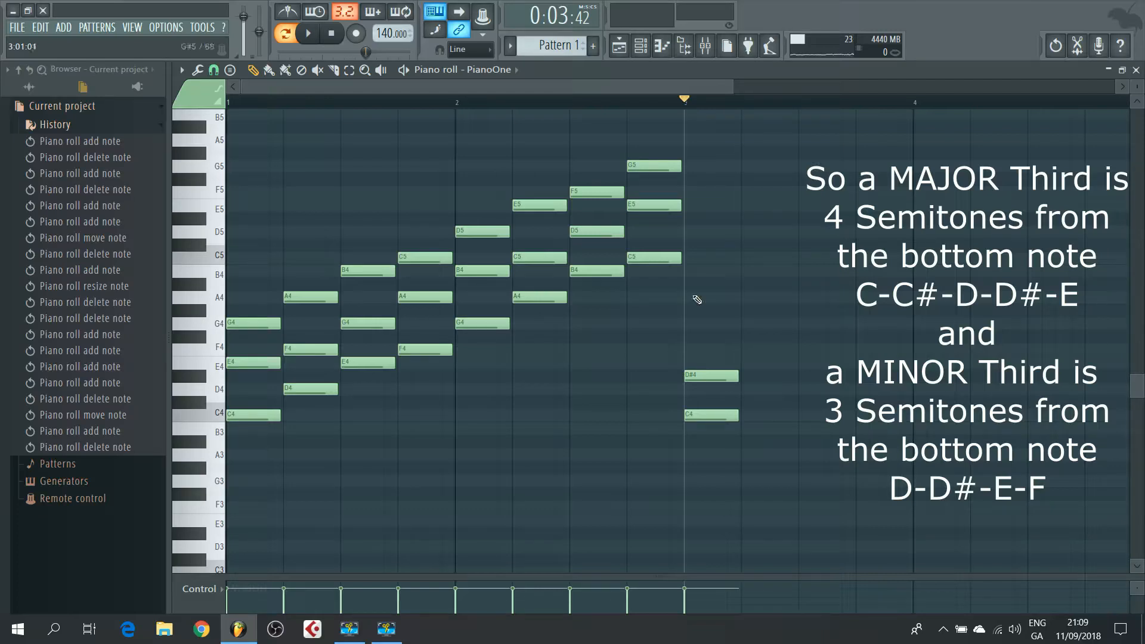
{"action": "left_click_drag", "start_coordinate": [722, 345], "coordinate": [790, 413]}
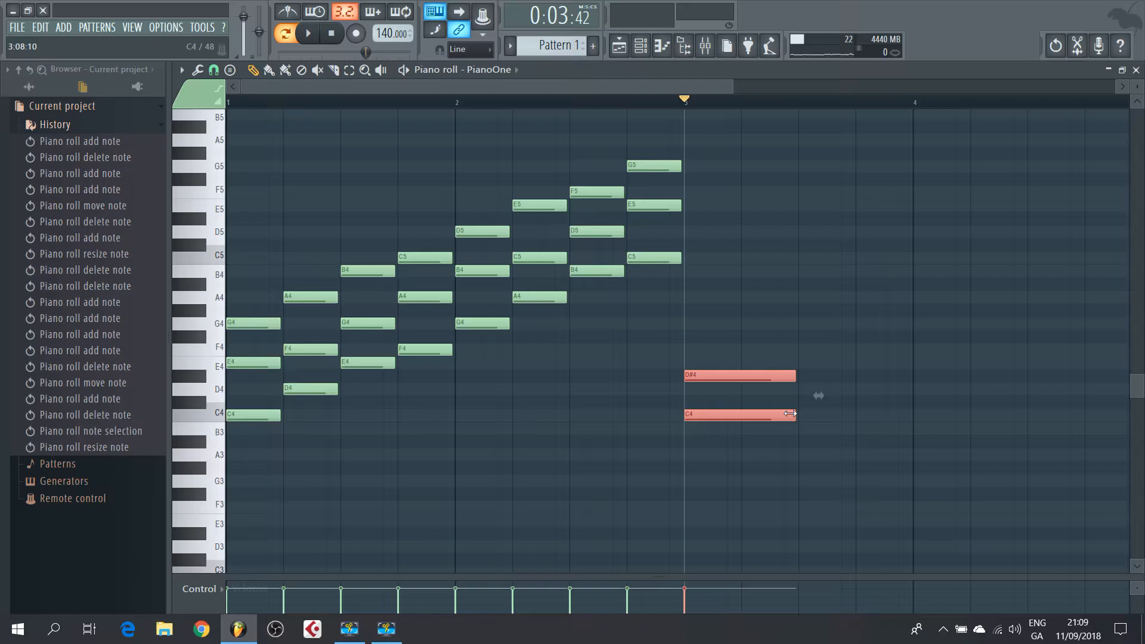
{"action": "left_click", "coordinate": [804, 416]}
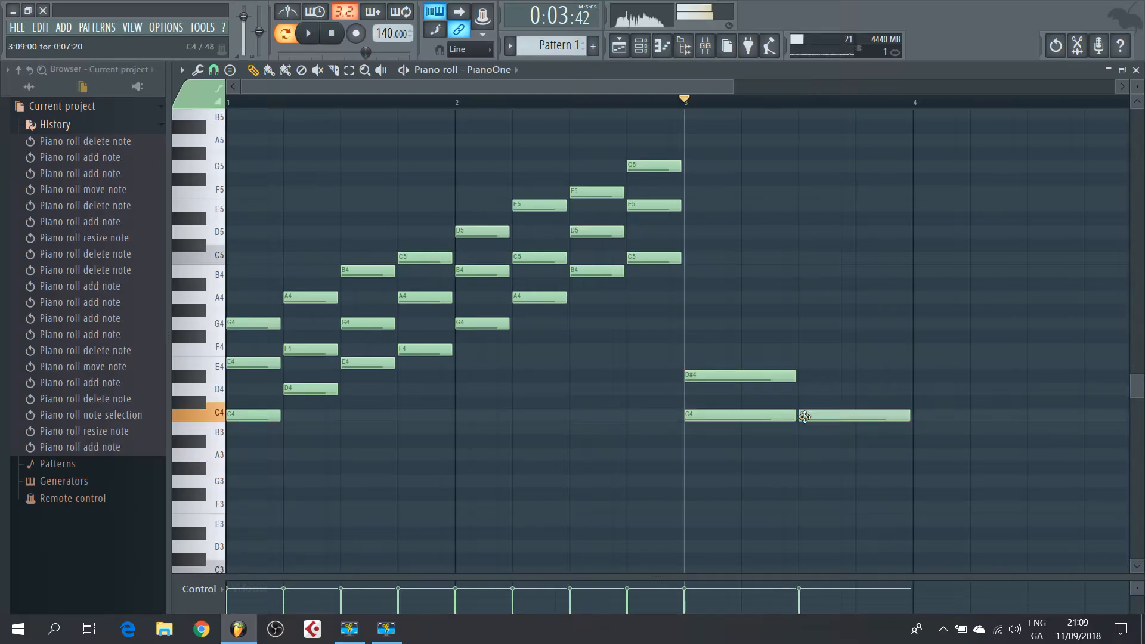
{"action": "left_click", "coordinate": [808, 365]}
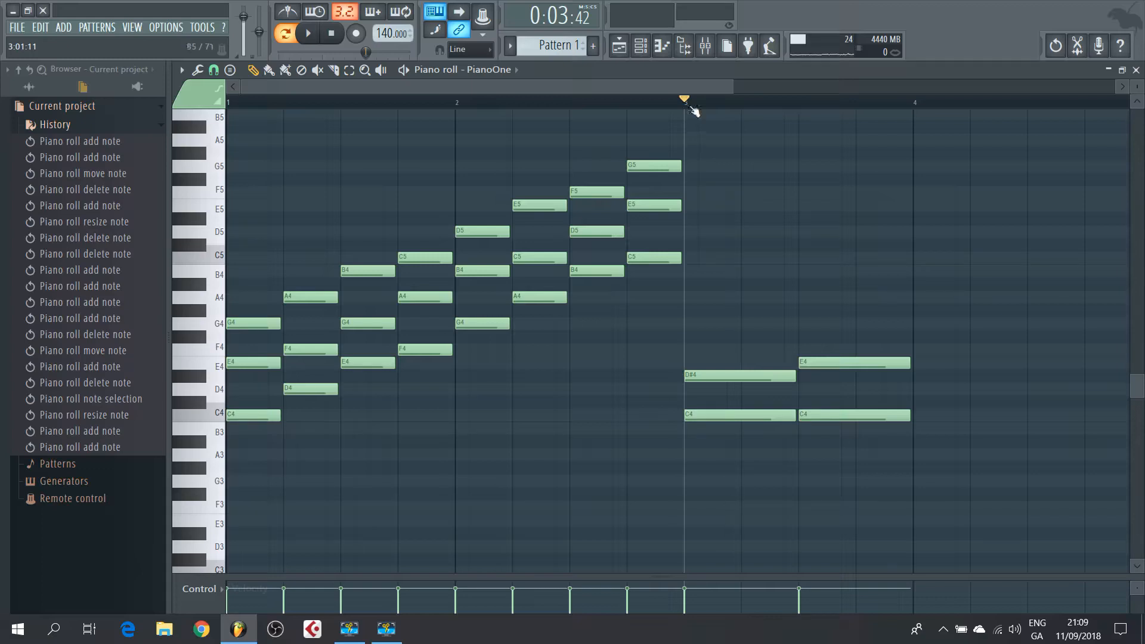
Play bar 3 to compare the minor and major thirds, and delete its four notes
{"action": "left_click_drag", "start_coordinate": [687, 107], "coordinate": [915, 115]}
{"action": "key", "text": "space"}
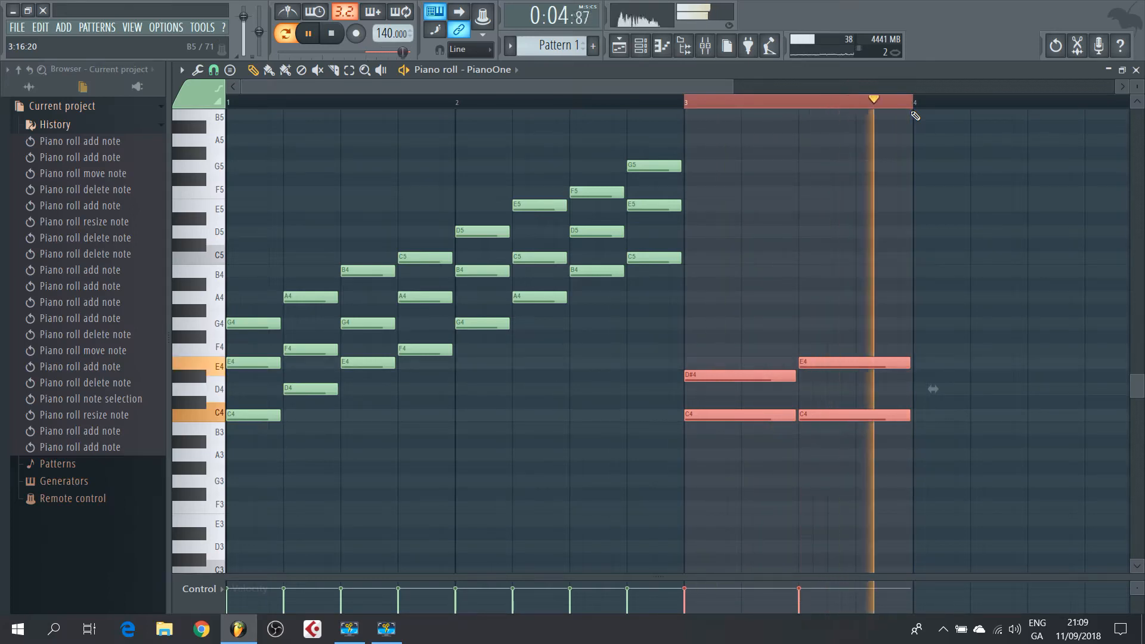
{"action": "key", "text": "space"}
{"action": "key", "text": "Delete"}
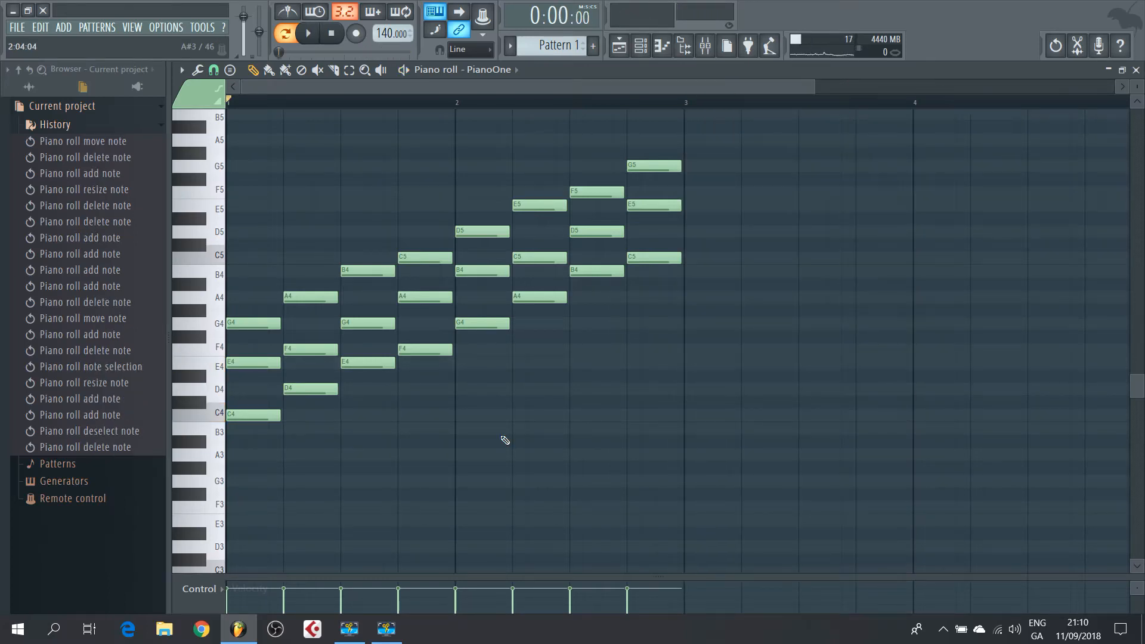